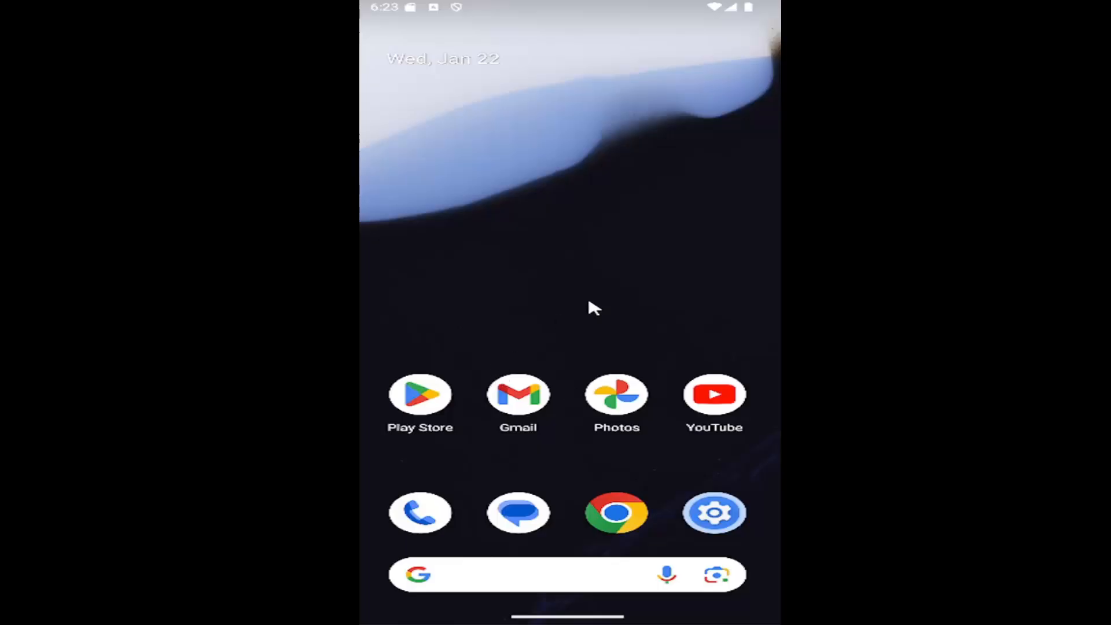
Launch Settings from the app drawer to reach the main settings list.
left_click_drag(610, 347, 610, 174)
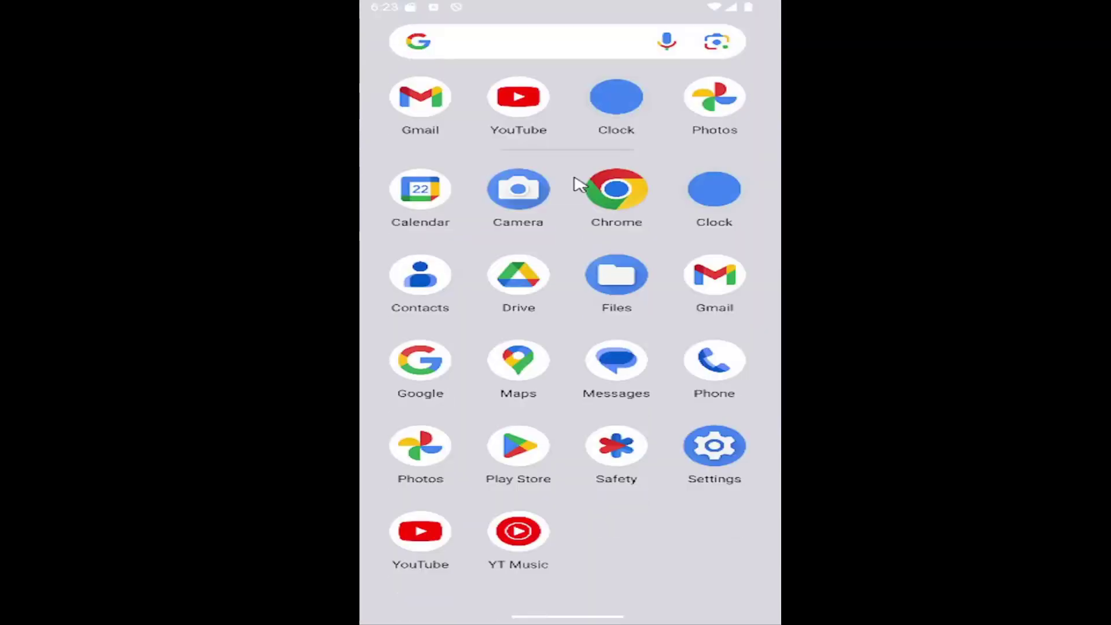
left_click(703, 451)
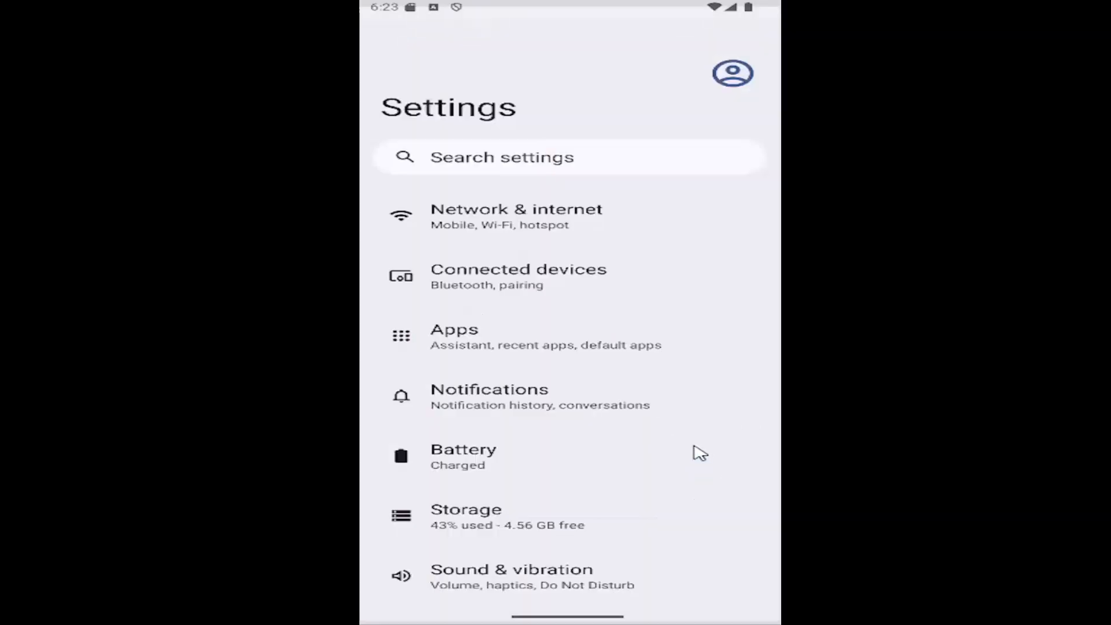
scroll(528, 306, "down", 5)
scroll(527, 348, "down", 2)
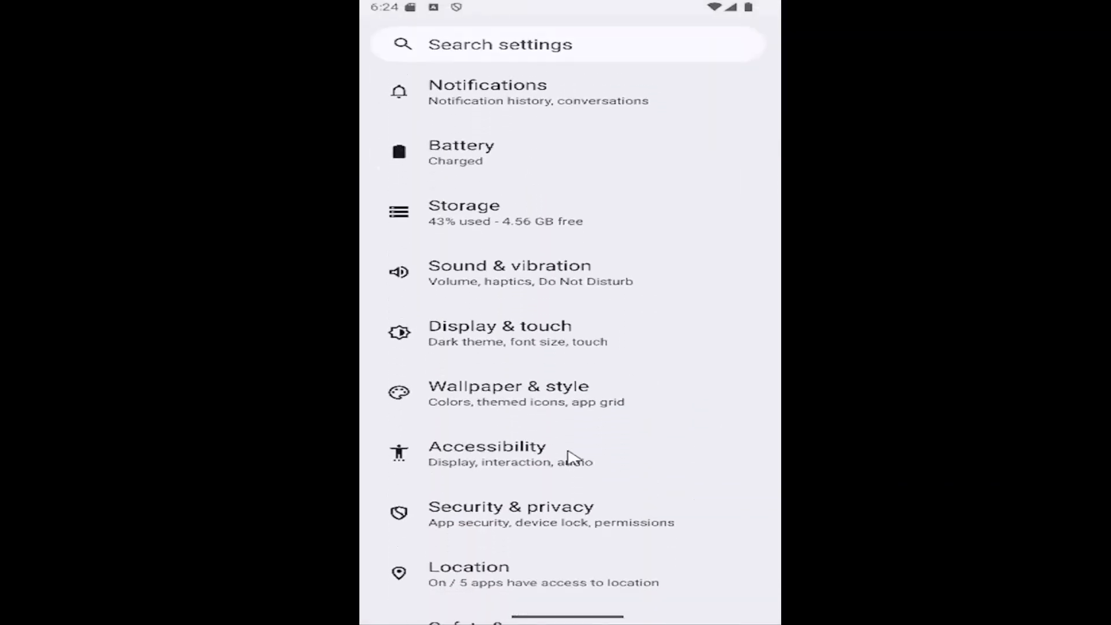
Go into Security & privacy and then its More security & privacy page.
left_click(536, 520)
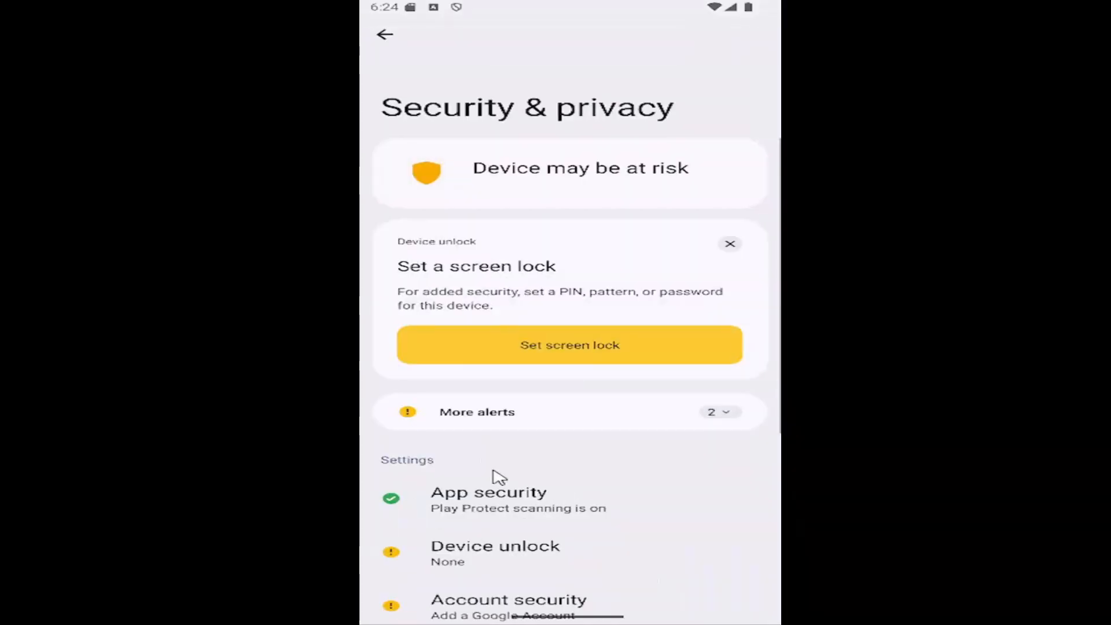
scroll(504, 365, "down", 5)
scroll(530, 487, "down", 2)
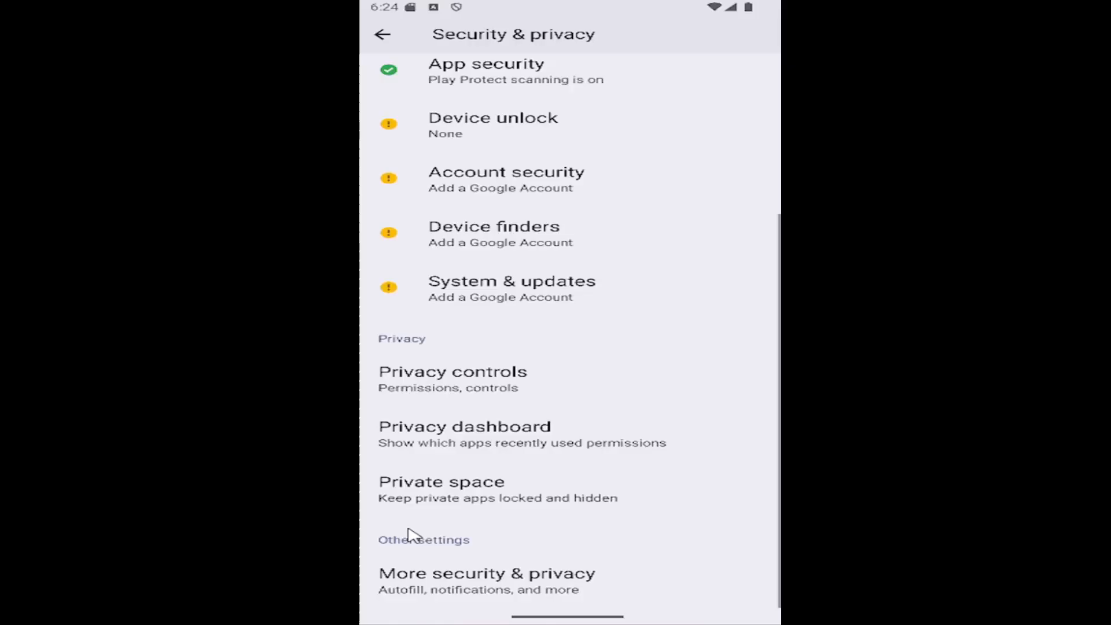
left_click(527, 583)
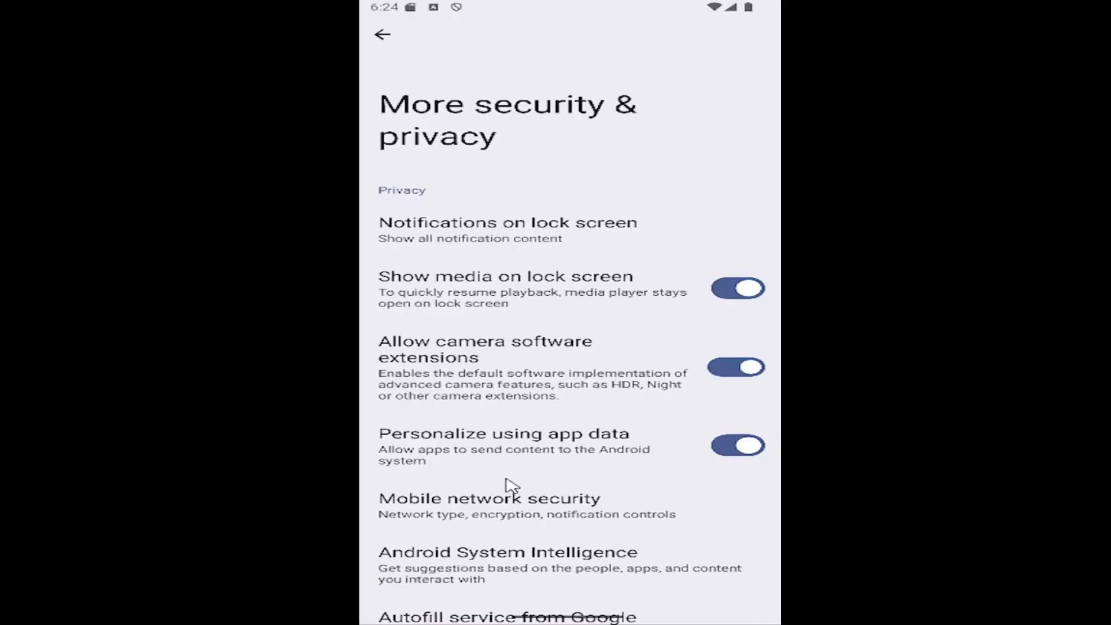
scroll(510, 484, "down", 3)
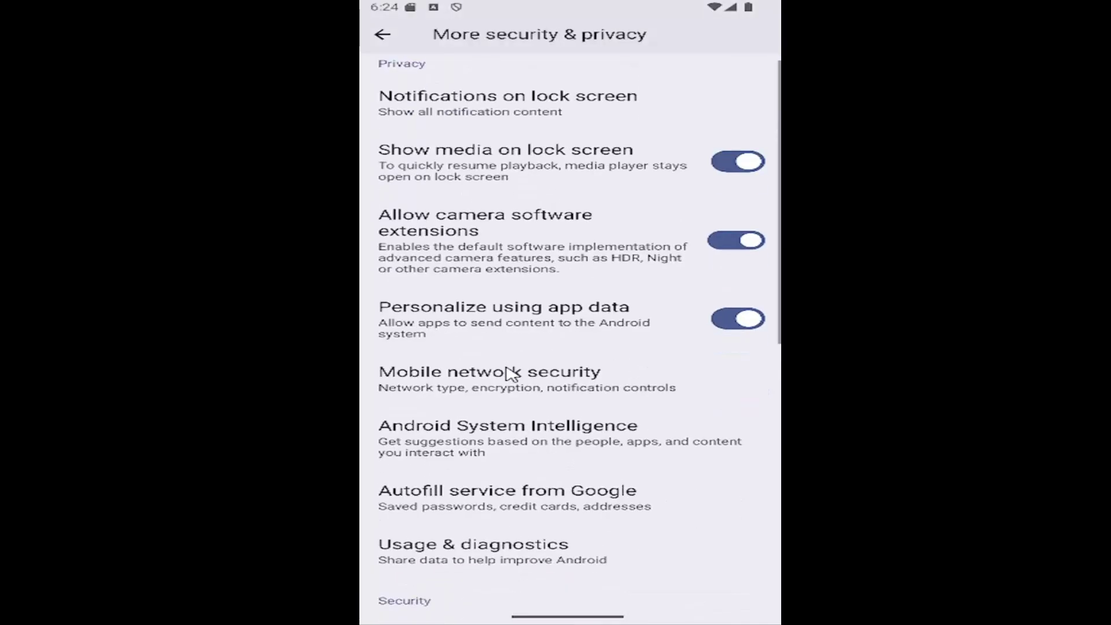
View the Android System Intelligence page with Device learning, Keyboard and Google Account data options.
left_click(486, 443)
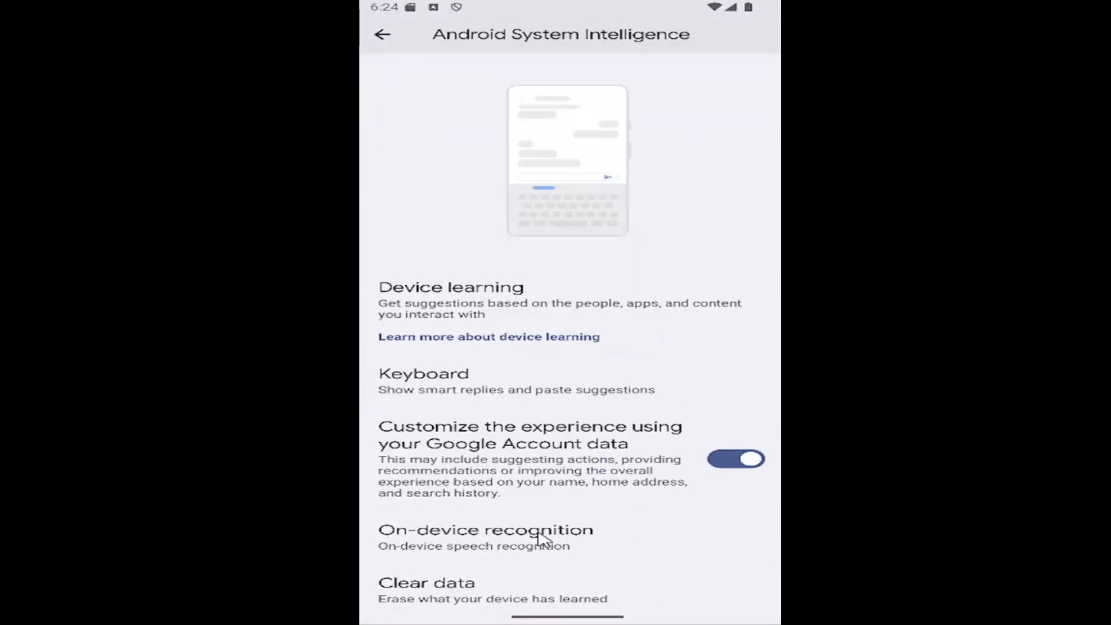
scroll(480, 413, "up", 3)
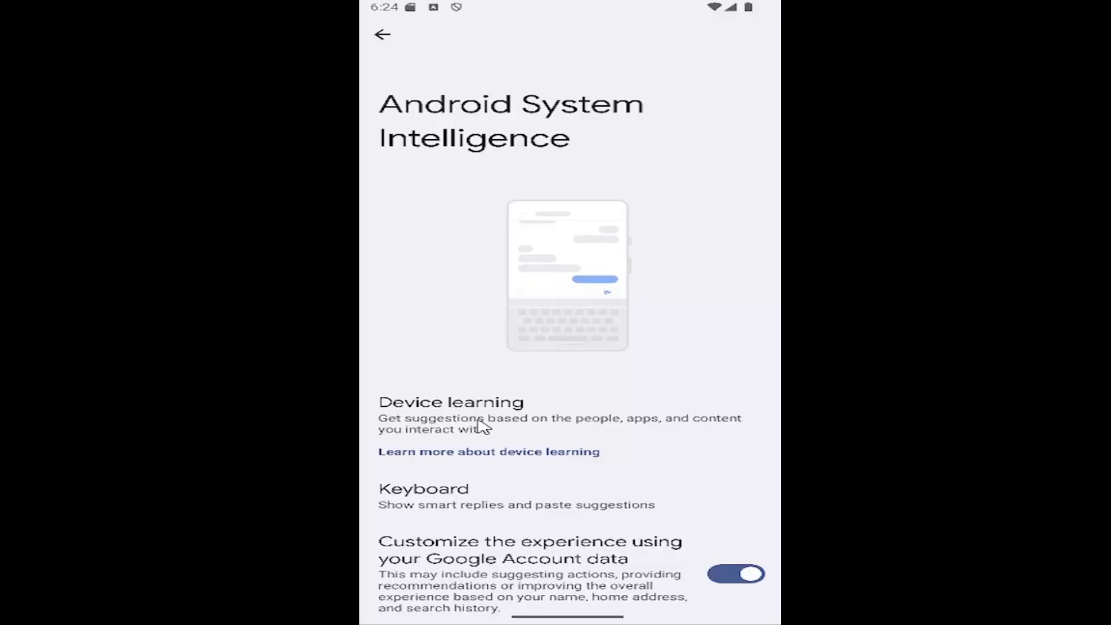
scroll(478, 383, "down", 3)
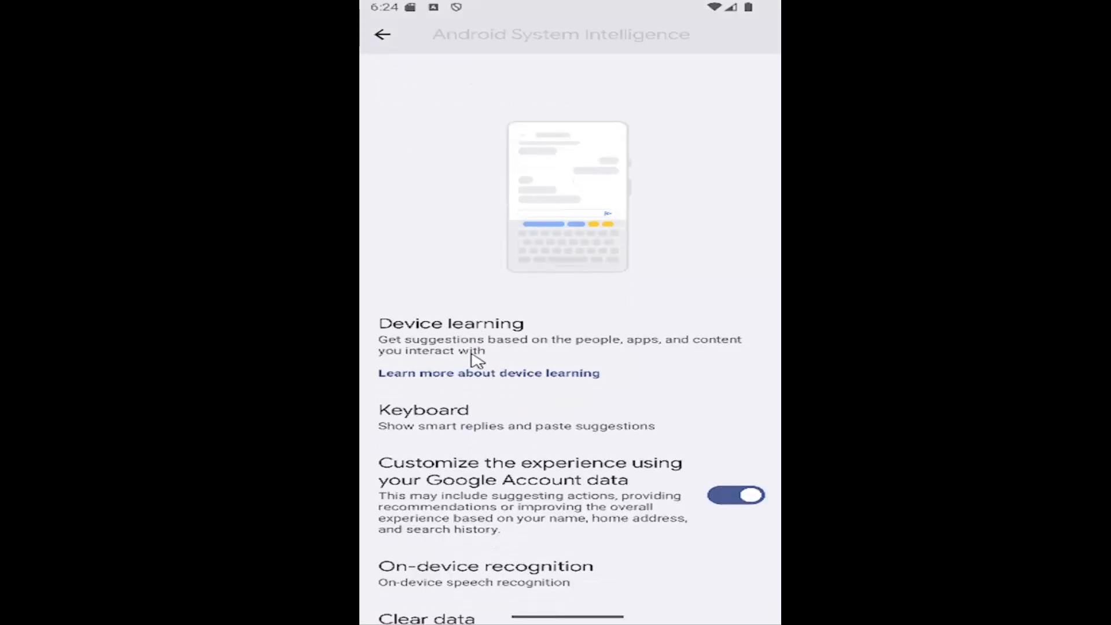
scroll(476, 358, "down", 2)
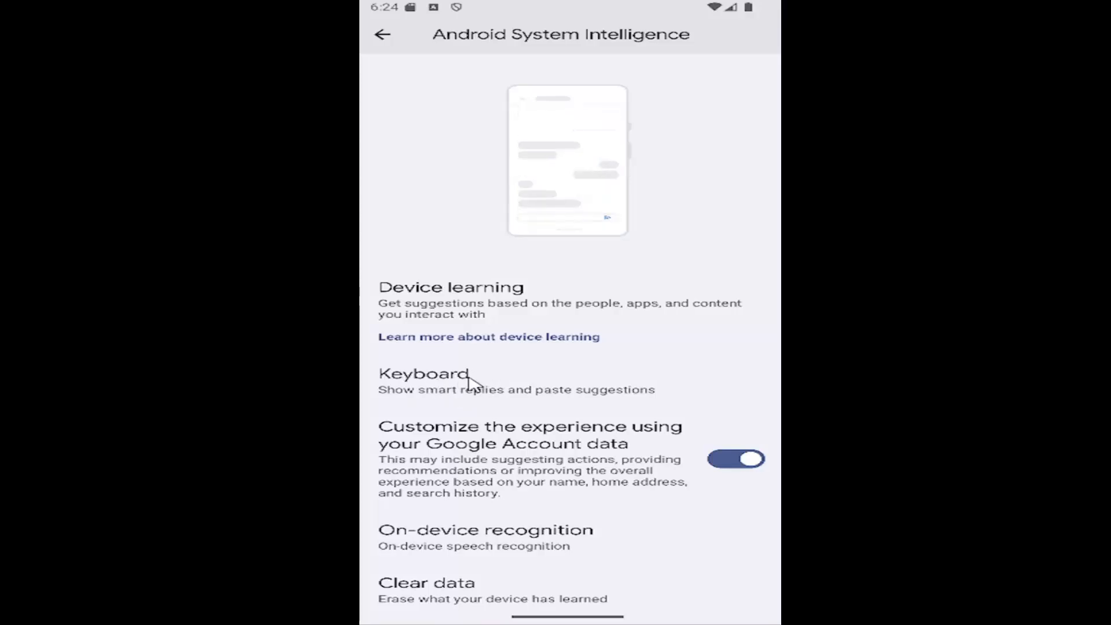
scroll(517, 416, "down", 1)
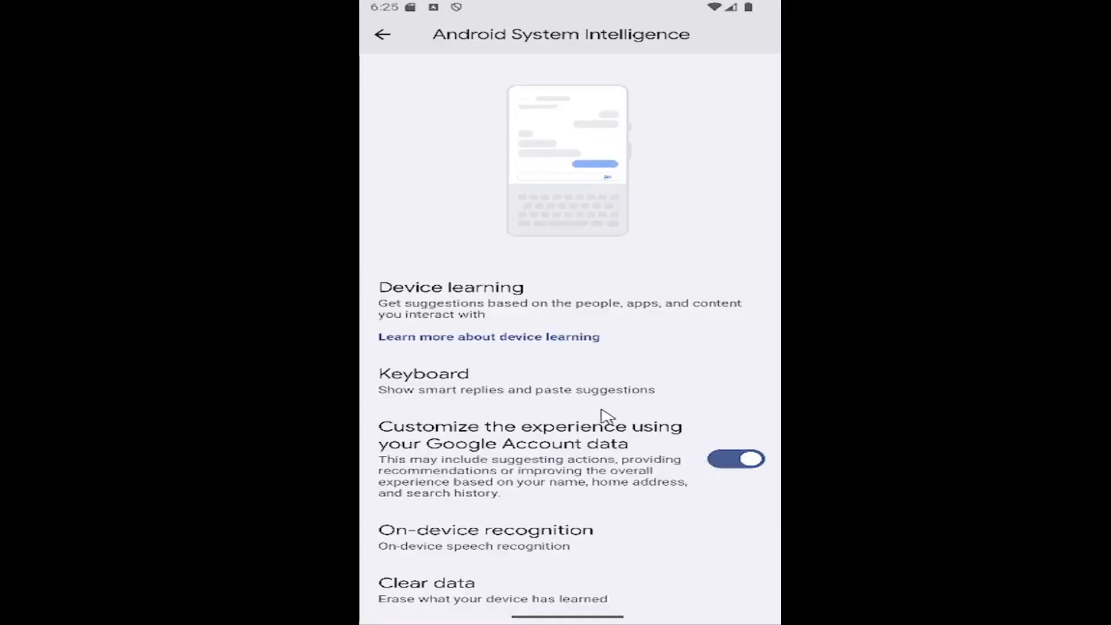
Back out through More security & privacy, Security & privacy and the main list until the app drawer shows.
key("Escape")
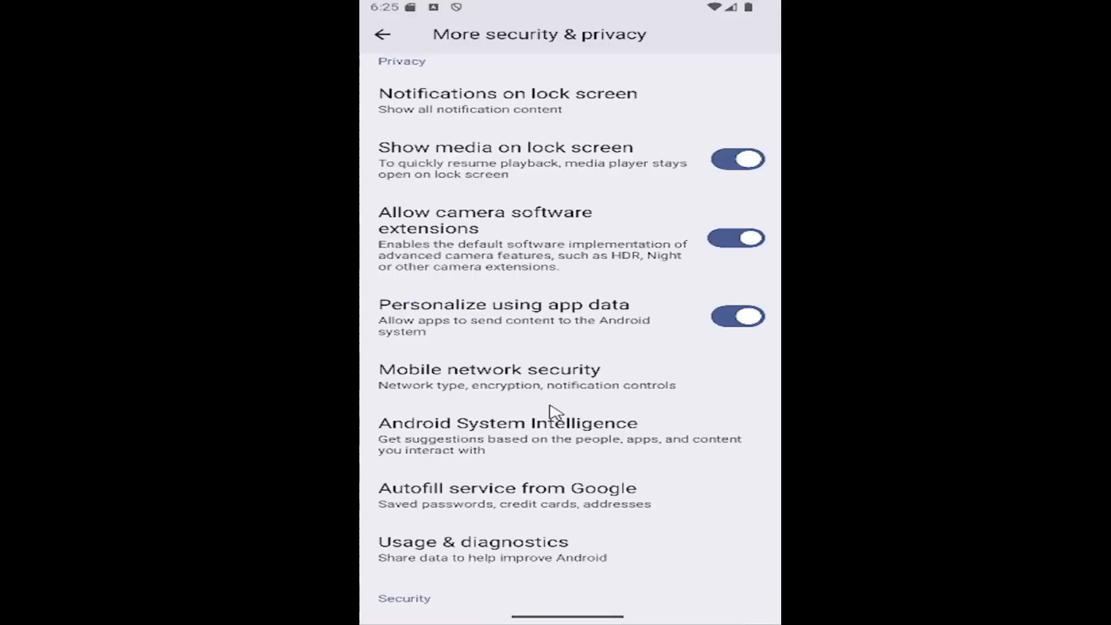
key("Escape")
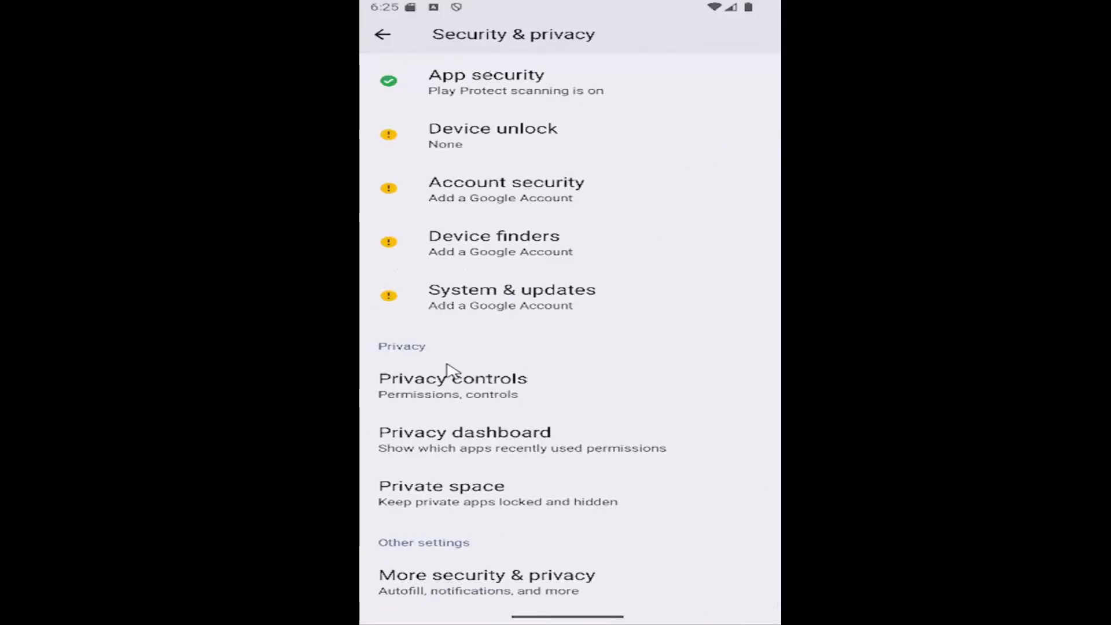
key("Escape")
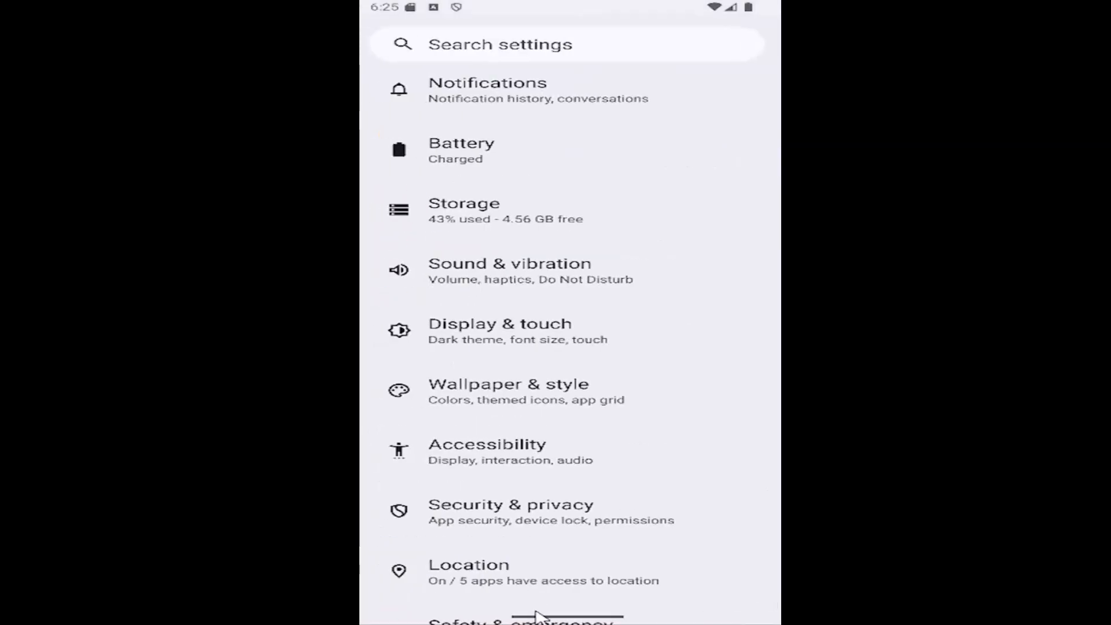
scroll(521, 287, "up", 5)
key("Escape")
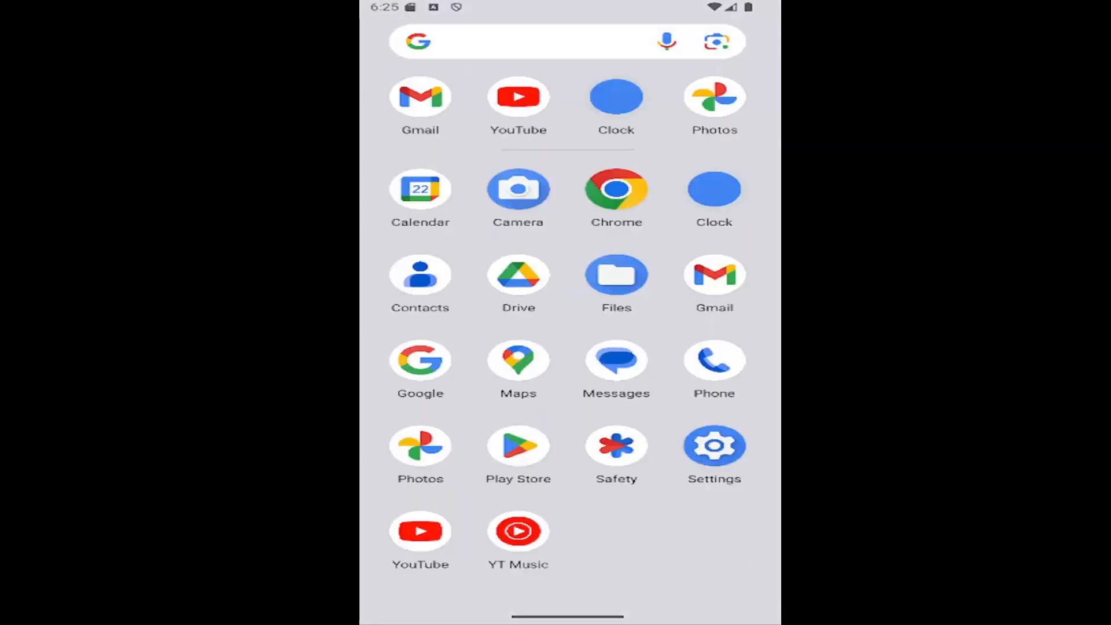